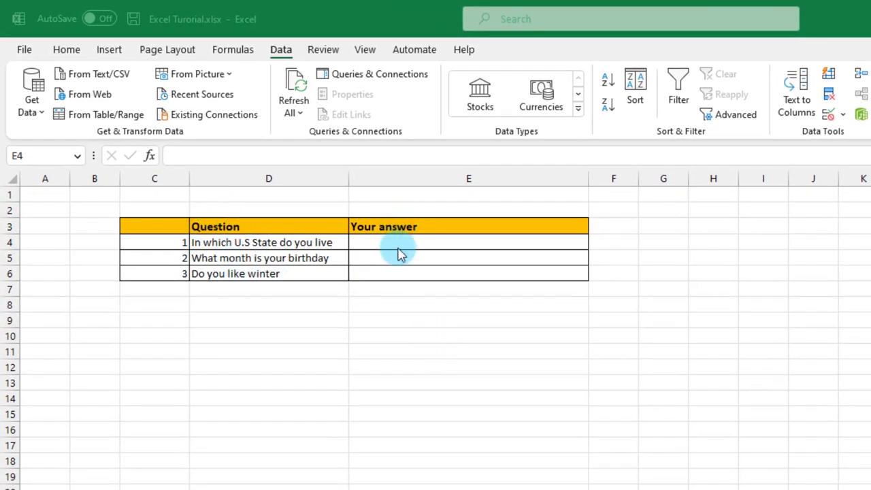
Review the three questions in column D and their answer cells E4, E5 and E6
{"action": "left_click", "coordinate": [268, 273]}
{"action": "left_click", "coordinate": [268, 243]}
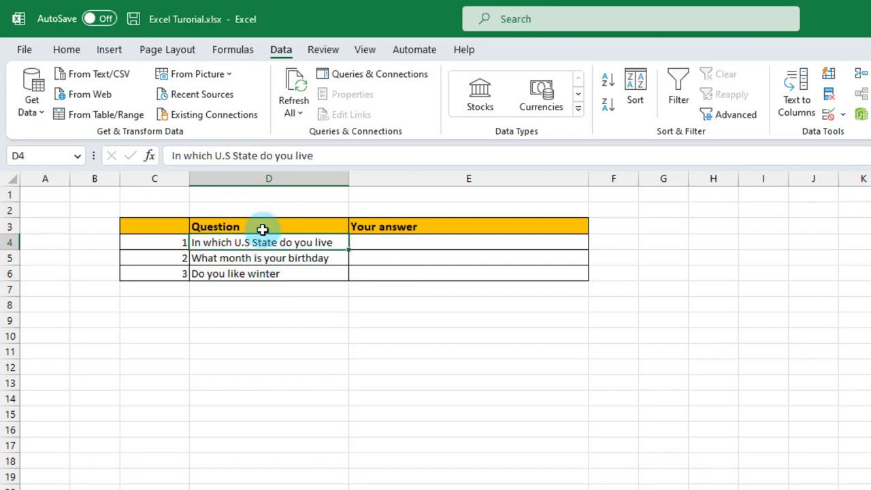
{"action": "key", "text": "Right"}
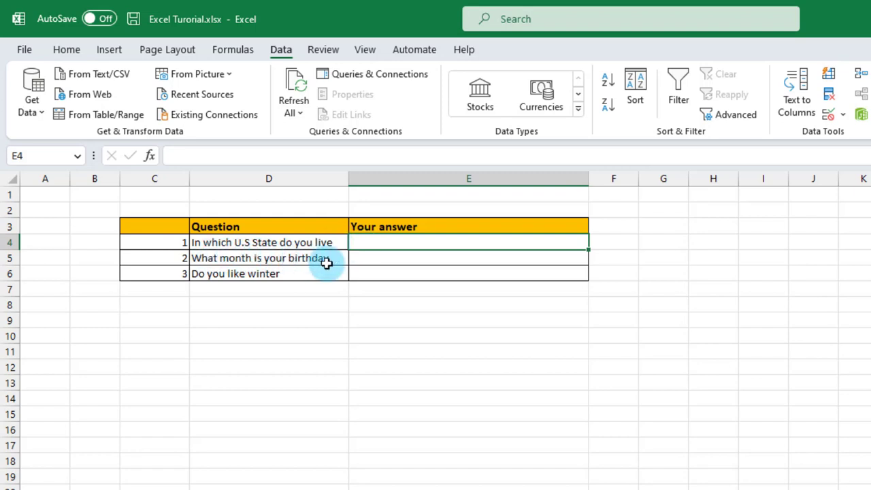
{"action": "left_click", "coordinate": [381, 259]}
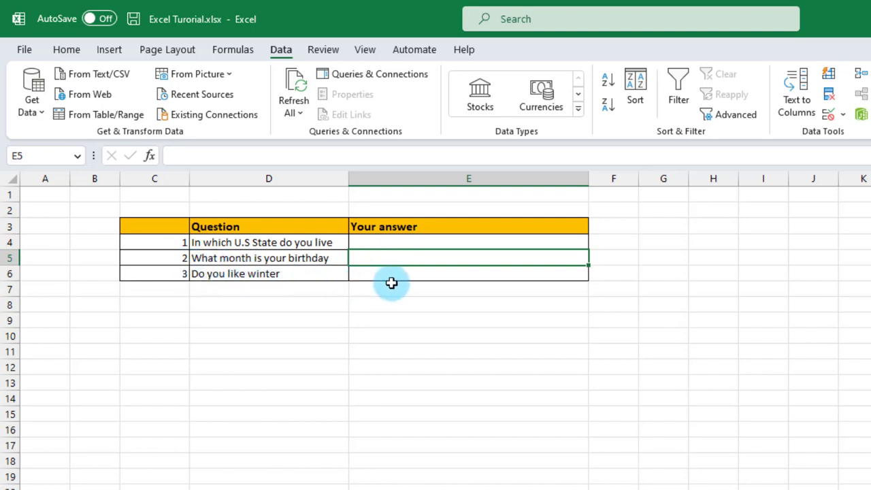
{"action": "left_click", "coordinate": [391, 274]}
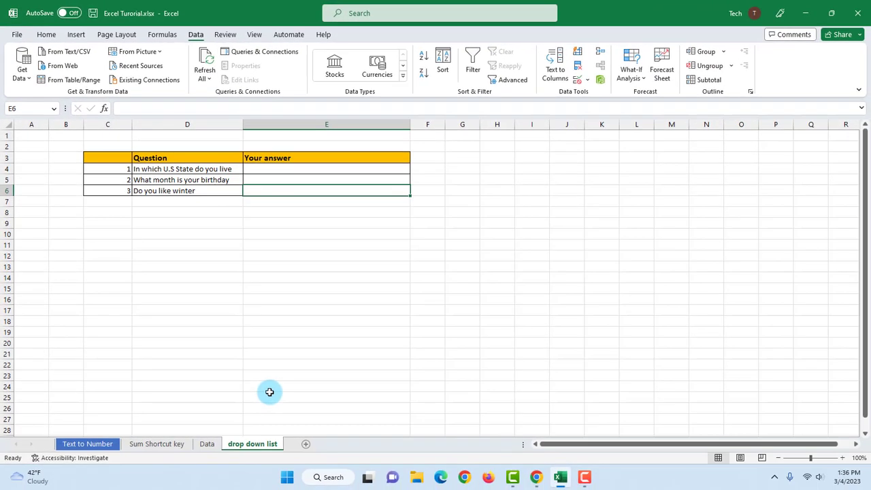
Check the list of states and months on the Data sheet
{"action": "left_click", "coordinate": [207, 444]}
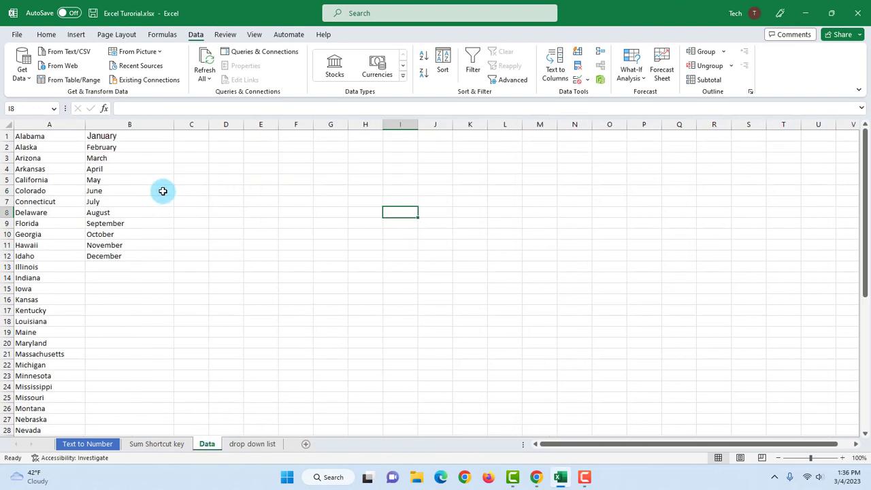
{"action": "scroll", "coordinate": [37, 278], "scroll_direction": "down", "scroll_amount": 8}
{"action": "scroll", "coordinate": [37, 278], "scroll_direction": "up", "scroll_amount": 8}
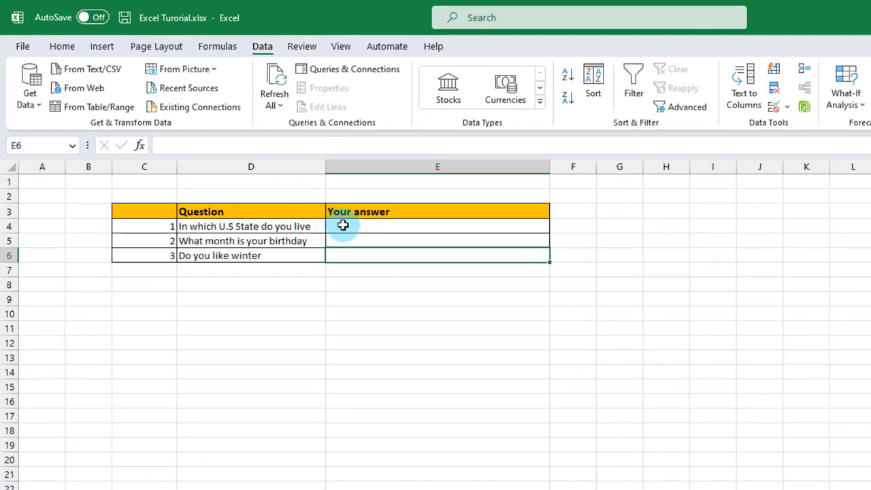
Open the Data Validation dialog for answer cell E4
{"action": "left_click", "coordinate": [343, 226]}
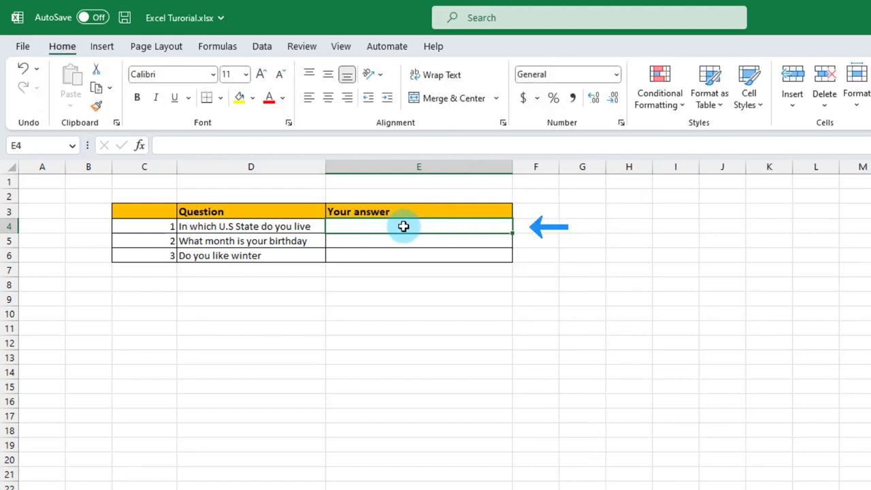
{"action": "left_click", "coordinate": [261, 48]}
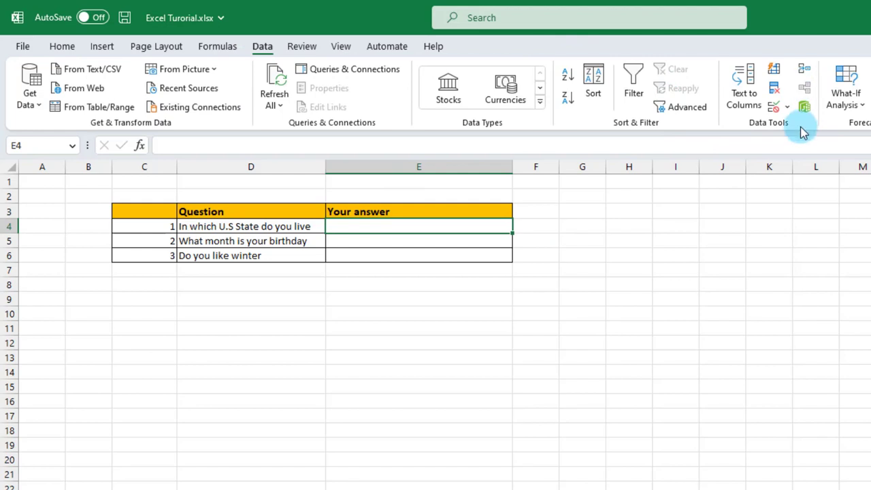
{"action": "left_click", "coordinate": [787, 108]}
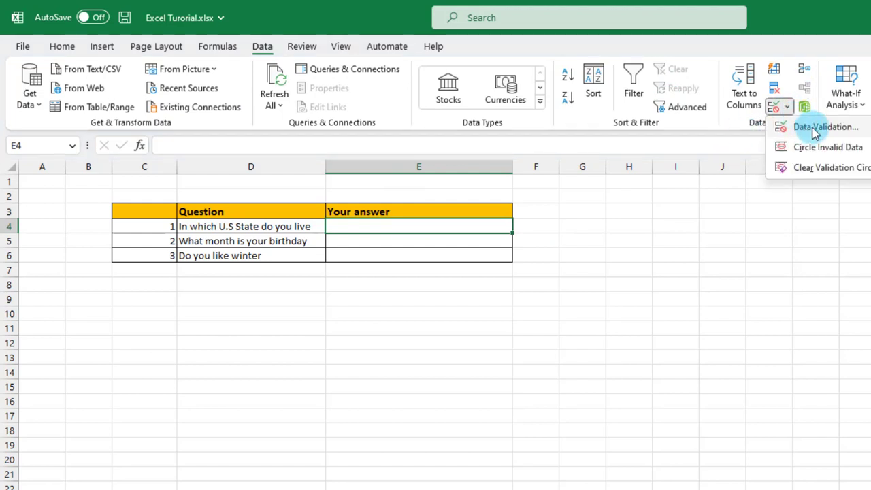
{"action": "left_click", "coordinate": [815, 129]}
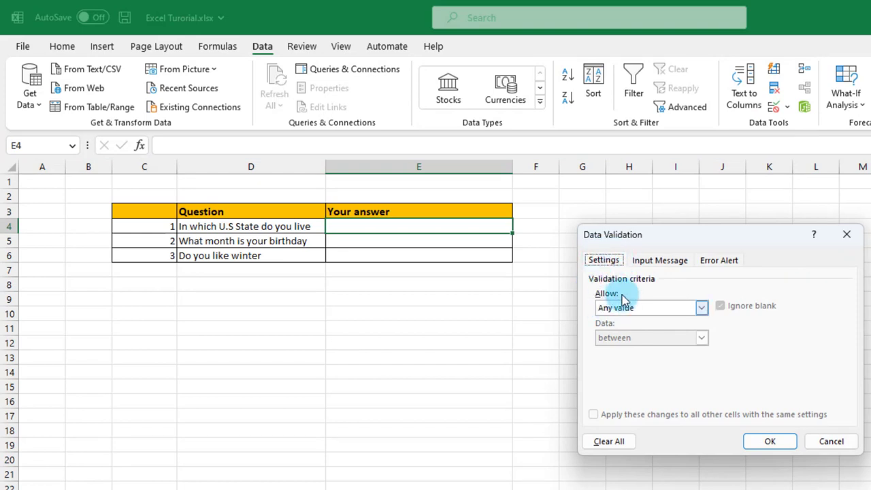
Set E4's Allow option to List and start picking the source range on the sheet
{"action": "left_click", "coordinate": [702, 310]}
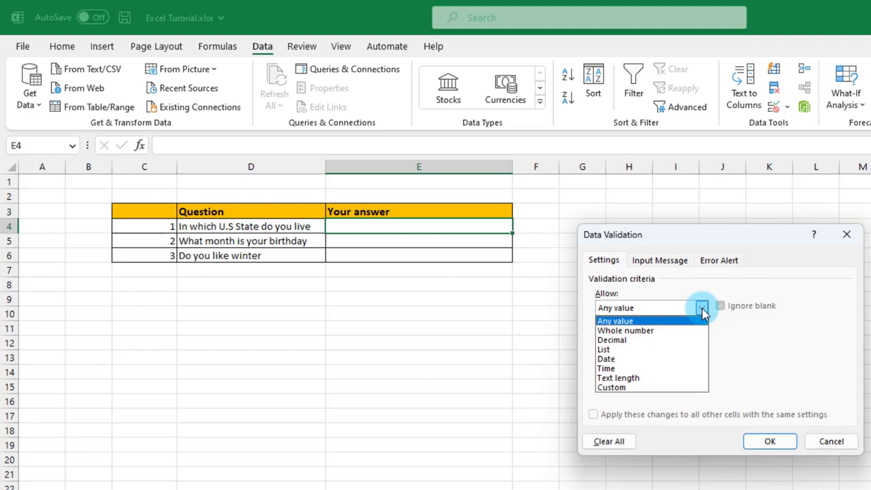
{"action": "left_click", "coordinate": [615, 351]}
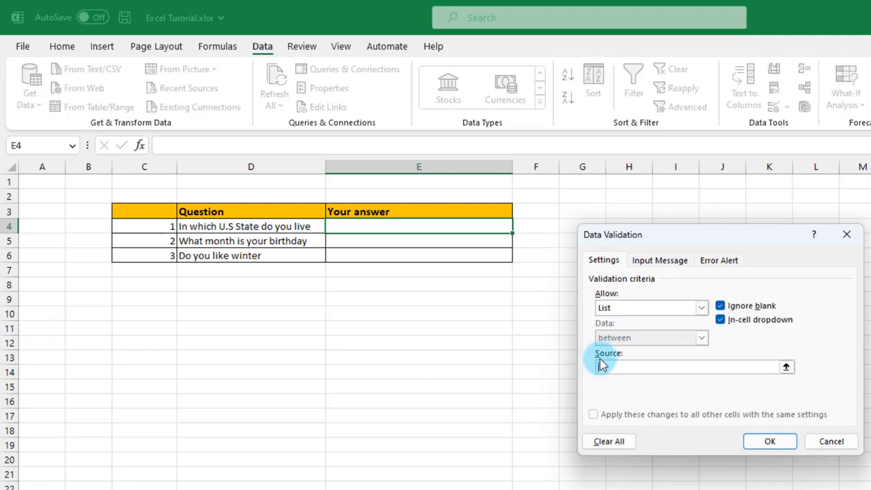
{"action": "left_click", "coordinate": [787, 367]}
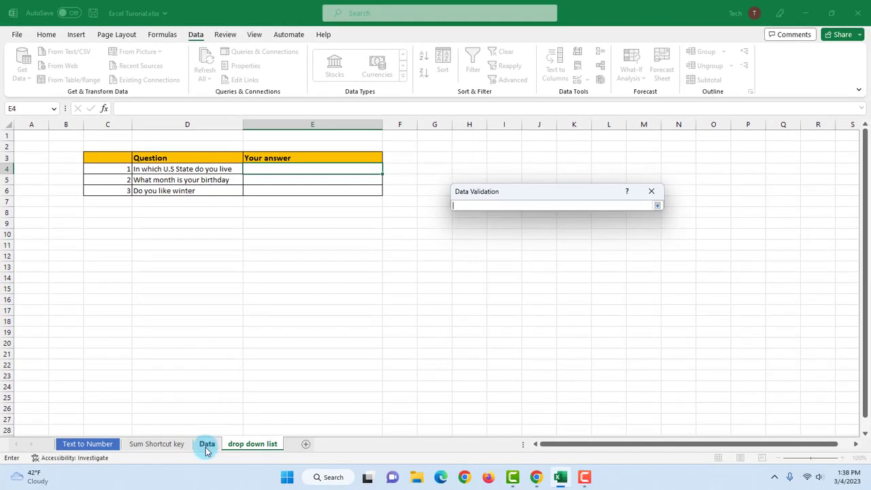
Use the state names in Data!A1:A50 as E4's list source and apply it
{"action": "left_click", "coordinate": [206, 445]}
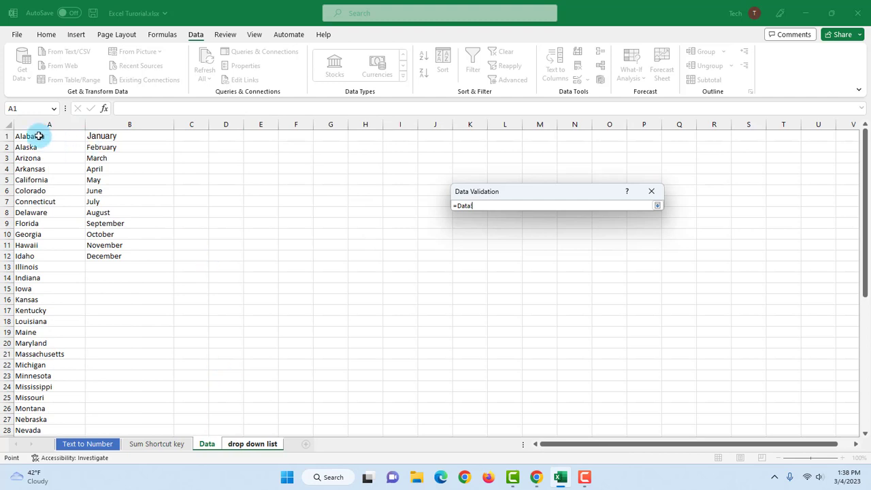
{"action": "left_click_drag", "start_coordinate": [39, 136], "coordinate": [39, 415]}
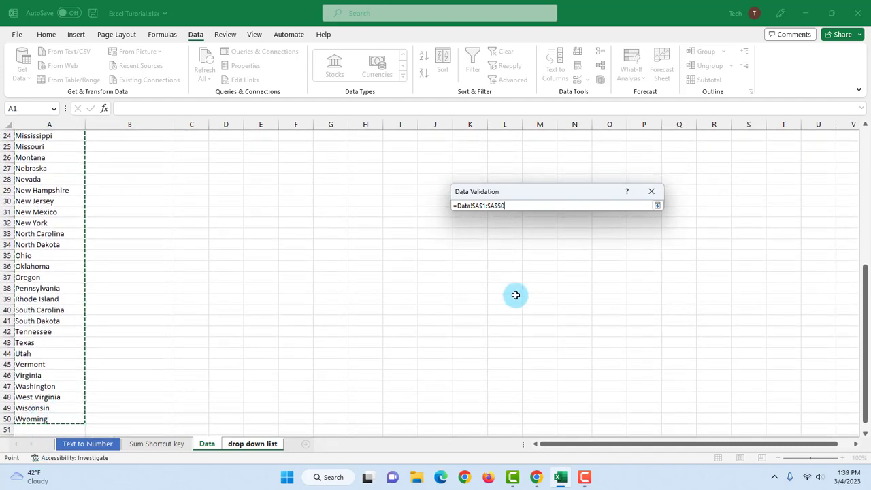
{"action": "key", "text": "Return"}
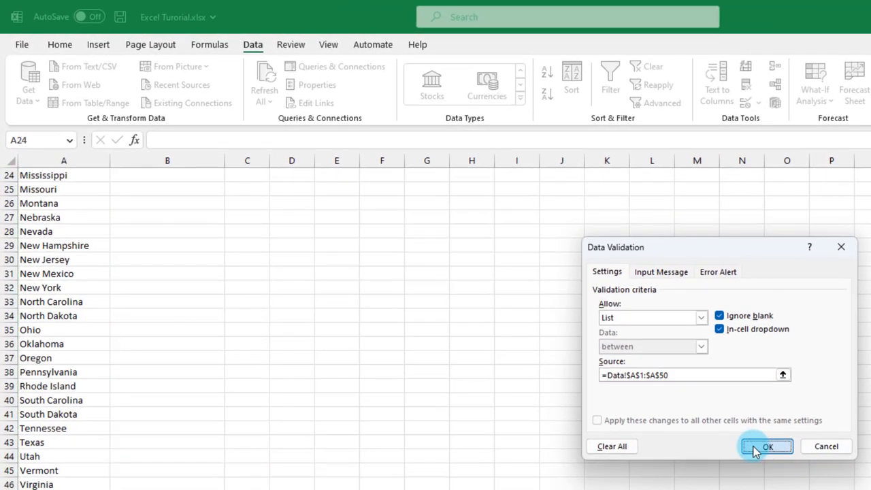
{"action": "left_click", "coordinate": [753, 446]}
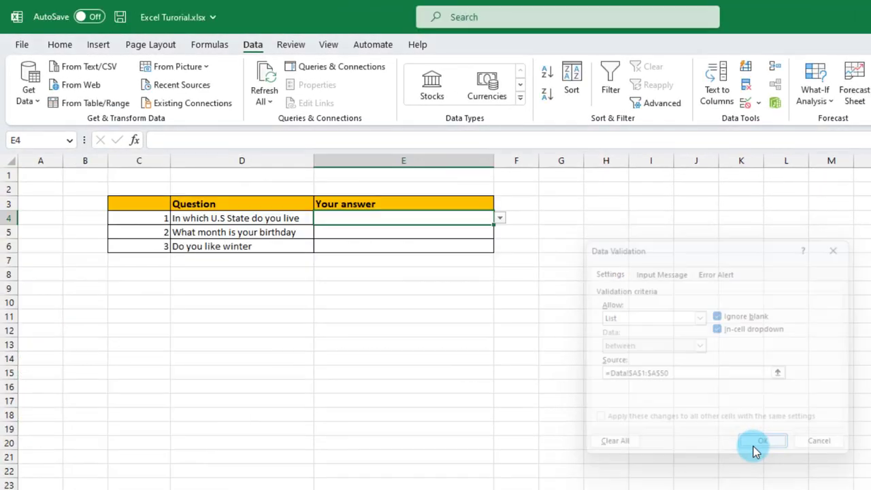
Pick Georgia from E4's state drop-down, then select the entered word
{"action": "left_click", "coordinate": [500, 216]}
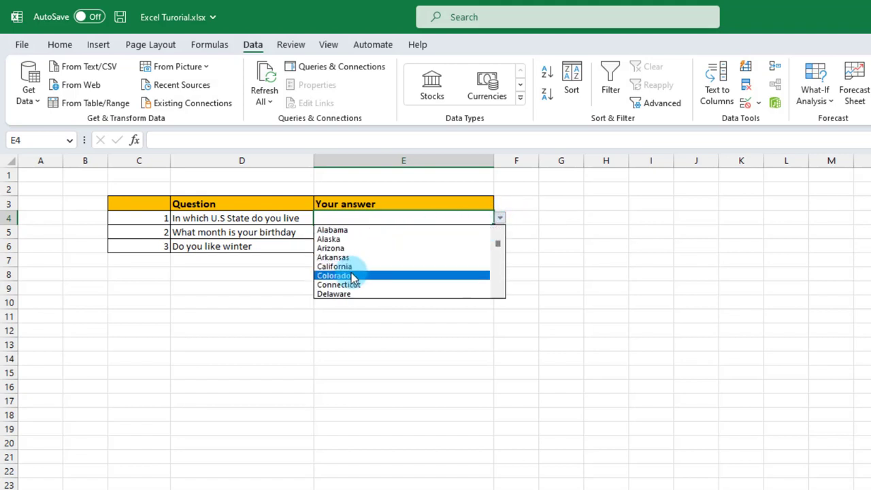
{"action": "scroll", "coordinate": [352, 279], "scroll_direction": "down", "scroll_amount": 3}
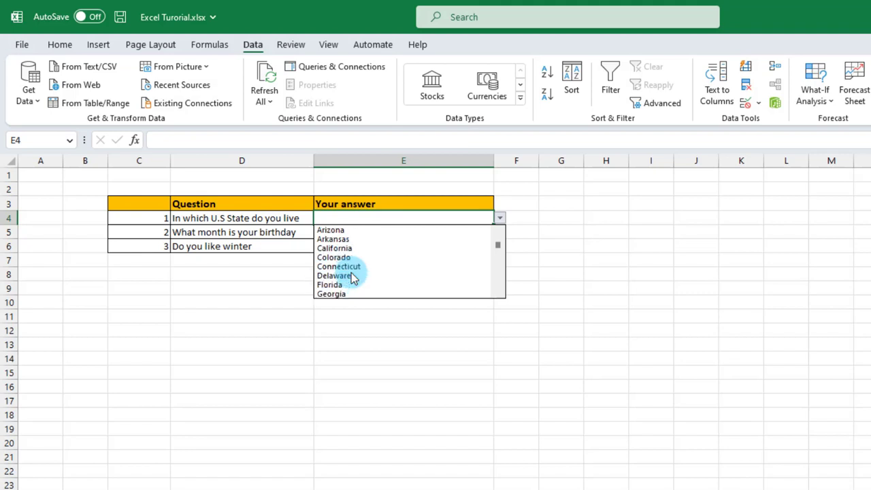
{"action": "left_click", "coordinate": [344, 251]}
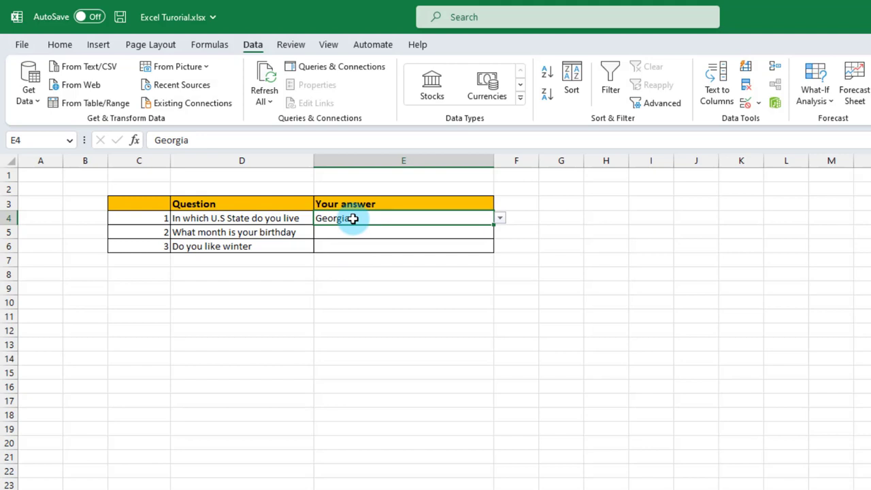
{"action": "double_click", "coordinate": [353, 218]}
{"action": "left_click_drag", "start_coordinate": [353, 218], "coordinate": [309, 219]}
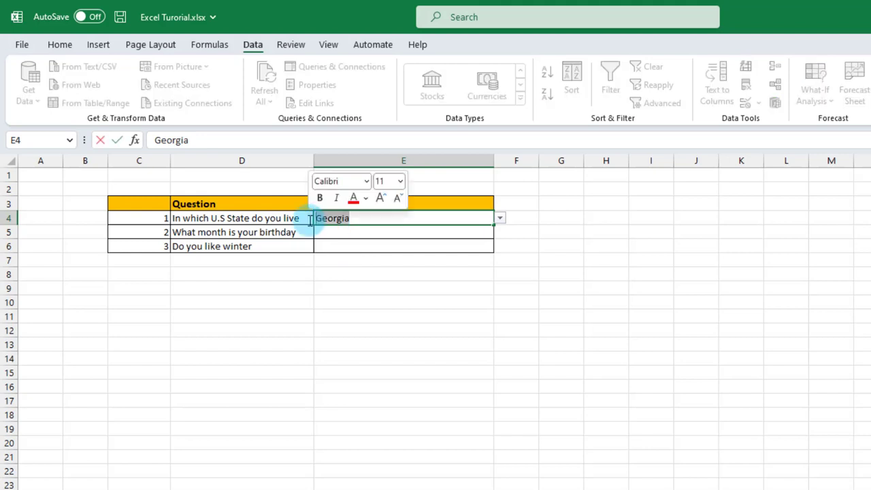
{"action": "type", "text": "now"}
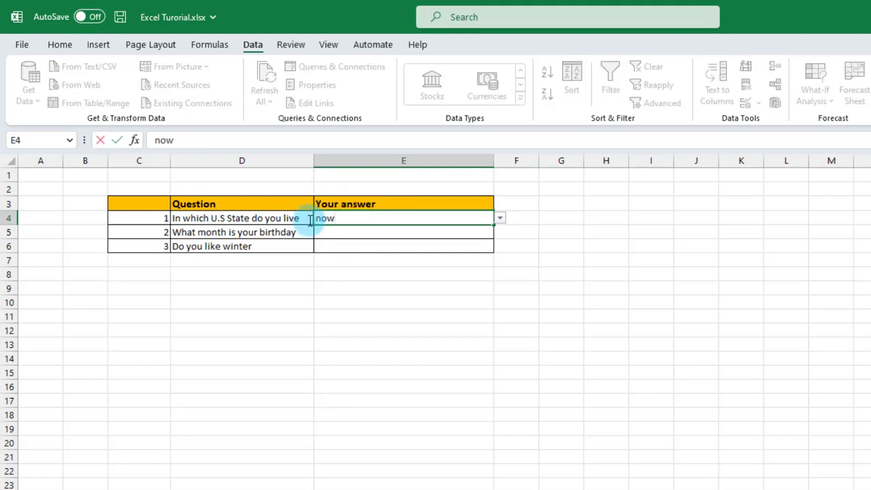
{"action": "key", "text": "Return"}
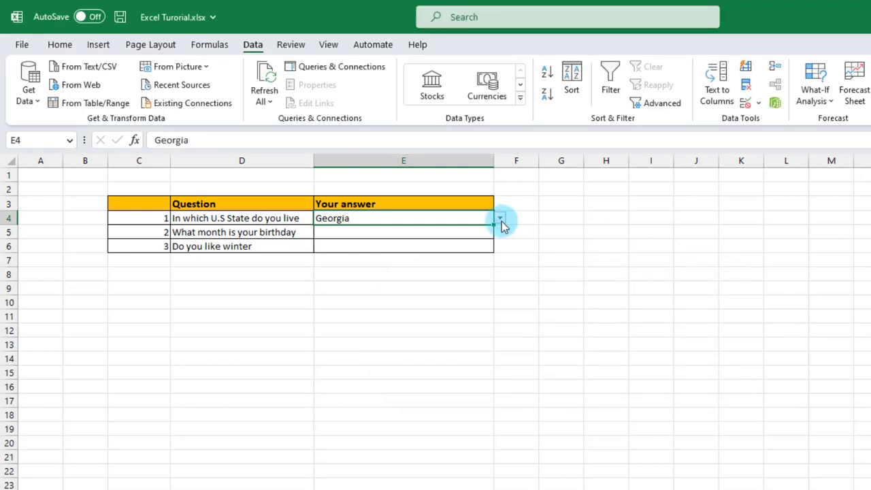
{"action": "left_click", "coordinate": [499, 218]}
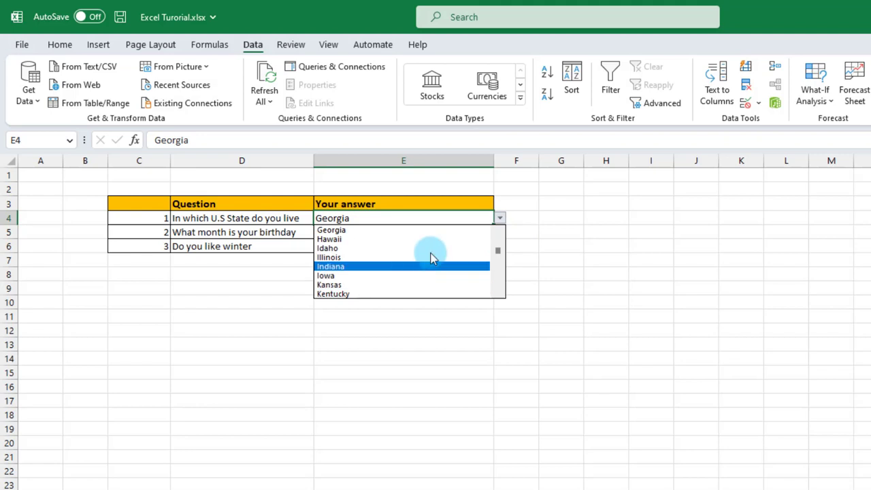
{"action": "key", "text": "Escape"}
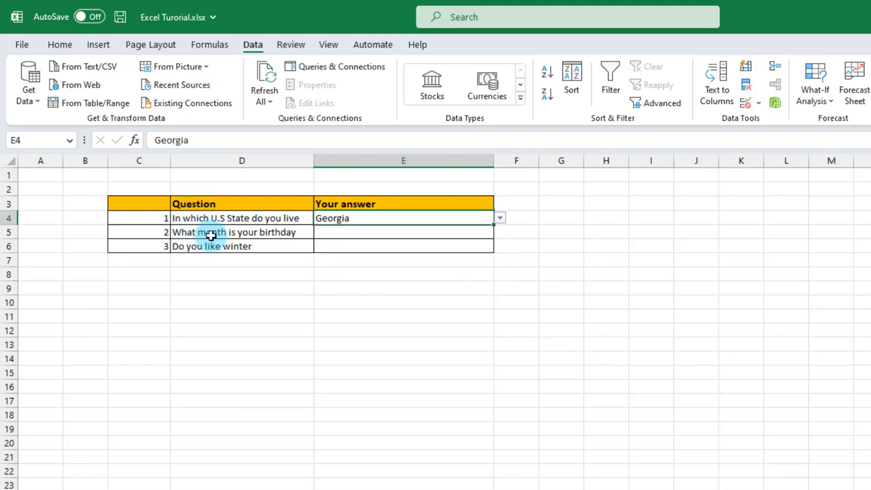
{"action": "left_click", "coordinate": [352, 232]}
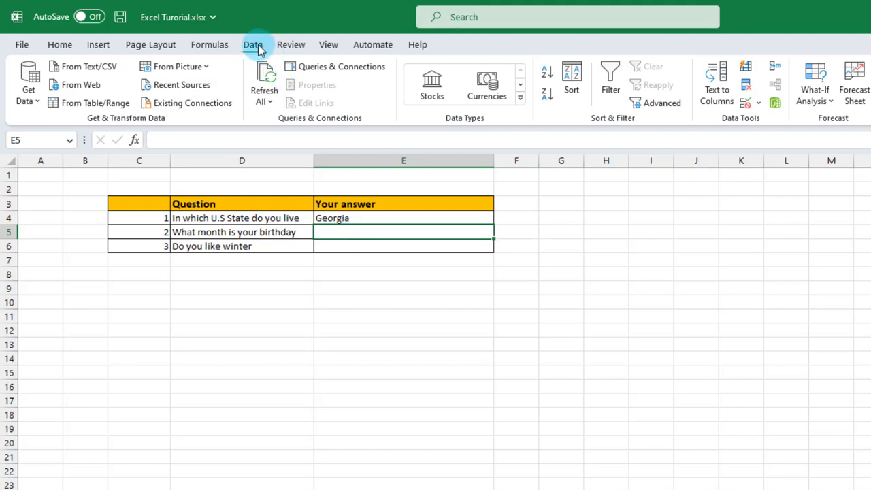
Open Data Validation for E5 and set Allow to List
{"action": "left_click", "coordinate": [758, 103]}
{"action": "left_click", "coordinate": [780, 124]}
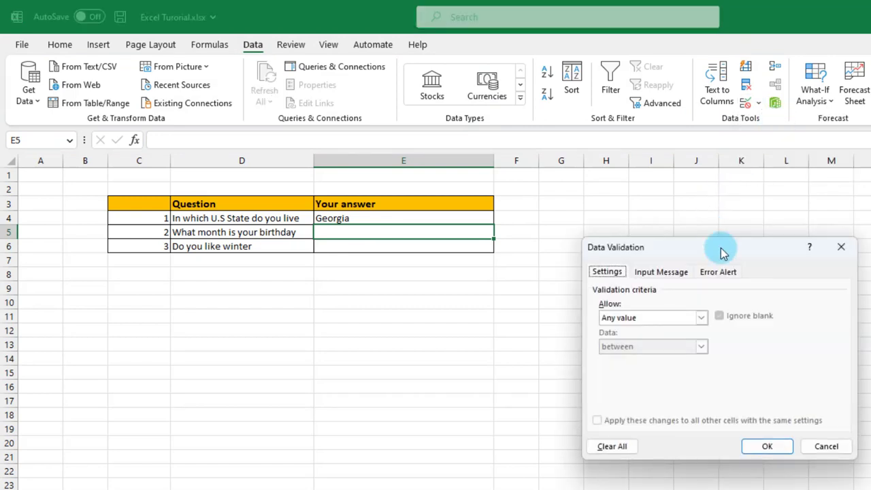
{"action": "left_click", "coordinate": [701, 317]}
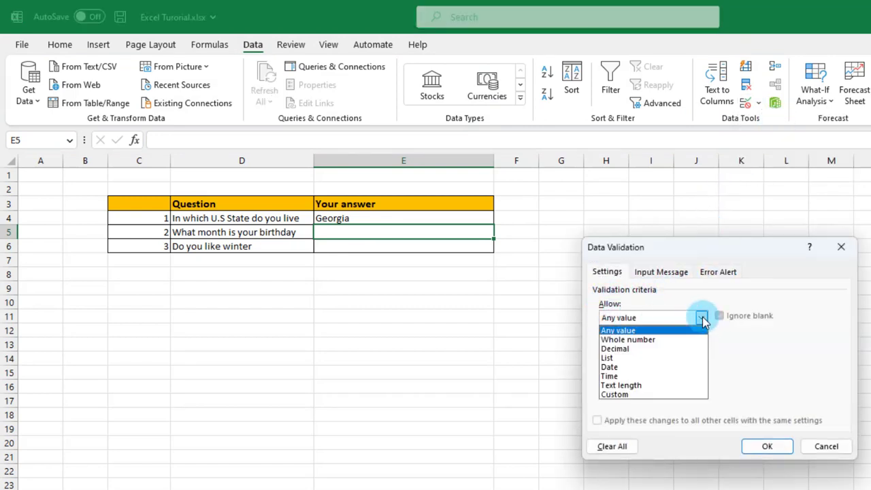
{"action": "left_click", "coordinate": [616, 357]}
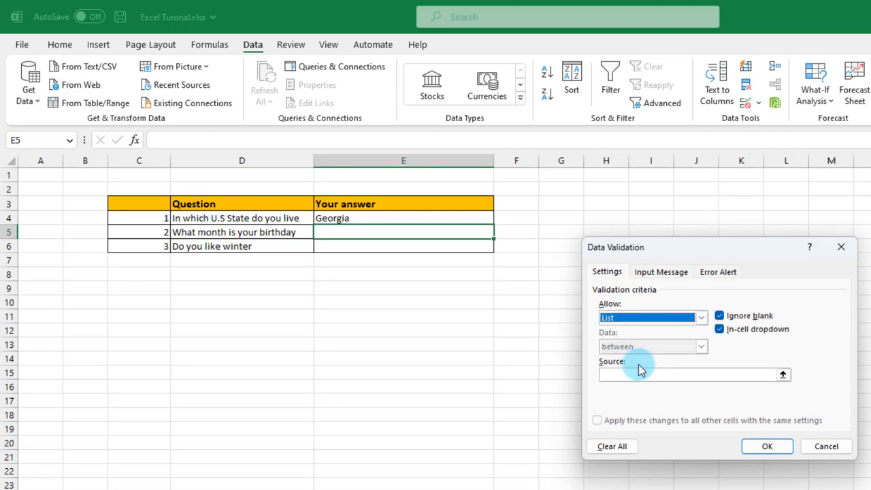
{"action": "left_click", "coordinate": [783, 375]}
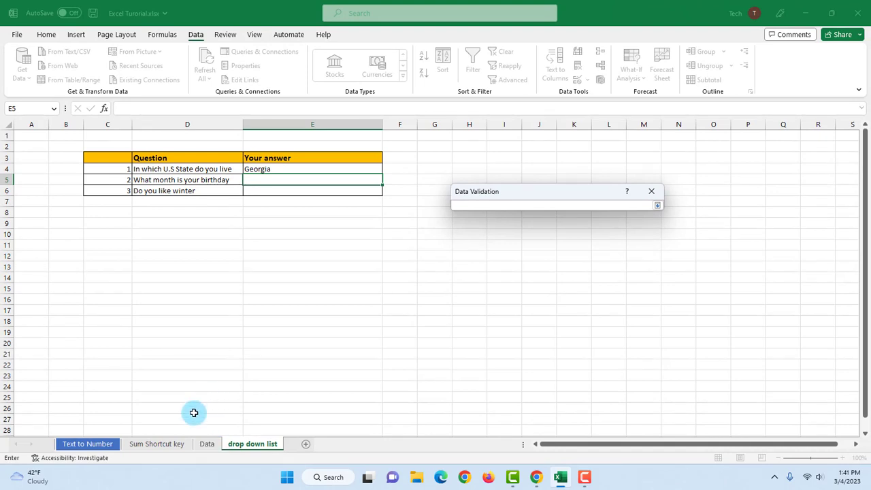
Select the twelve months in Data!B1:B12 as E5's list source
{"action": "left_click", "coordinate": [207, 444]}
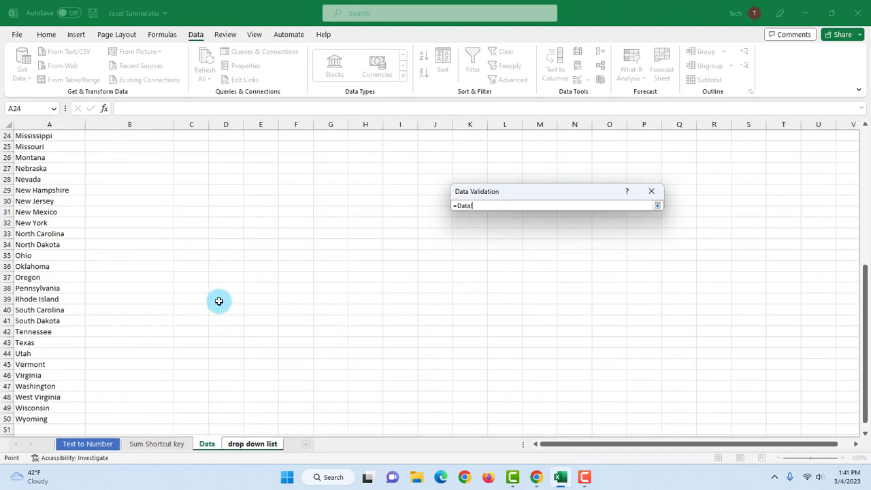
{"action": "scroll", "coordinate": [95, 197], "scroll_direction": "up", "scroll_amount": 7}
{"action": "left_click", "coordinate": [119, 134]}
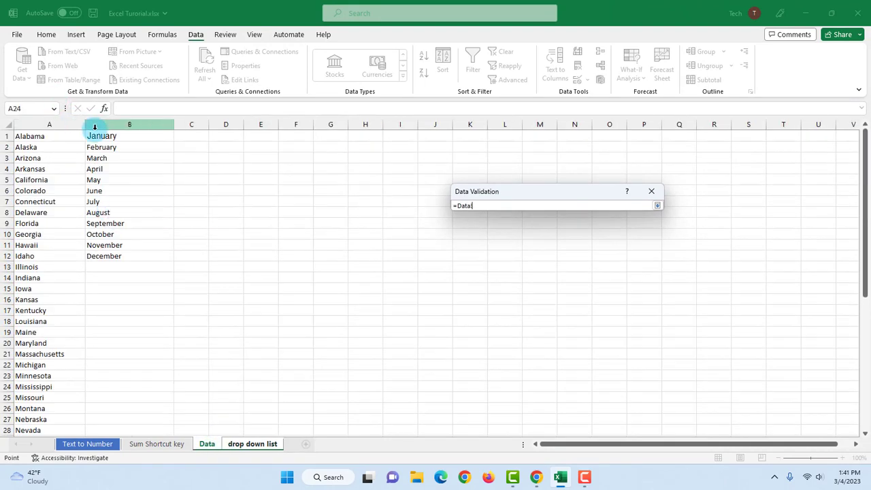
{"action": "left_click_drag", "start_coordinate": [119, 134], "coordinate": [119, 256]}
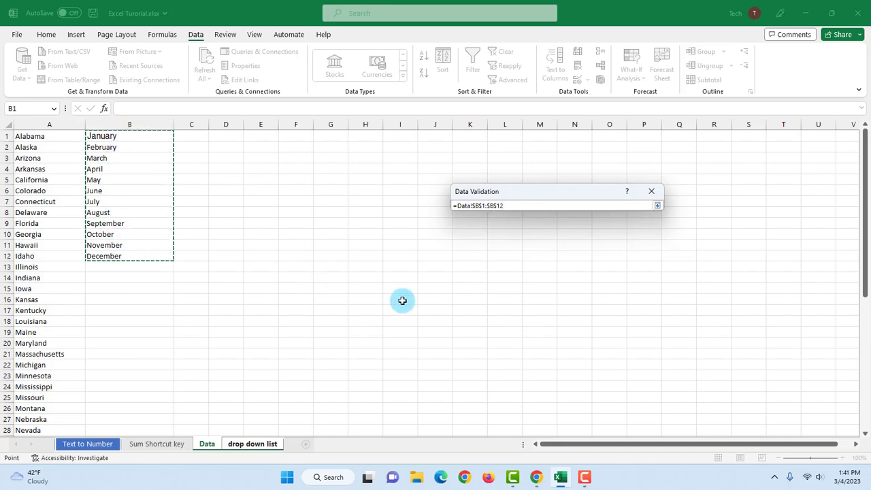
{"action": "key", "text": "Return"}
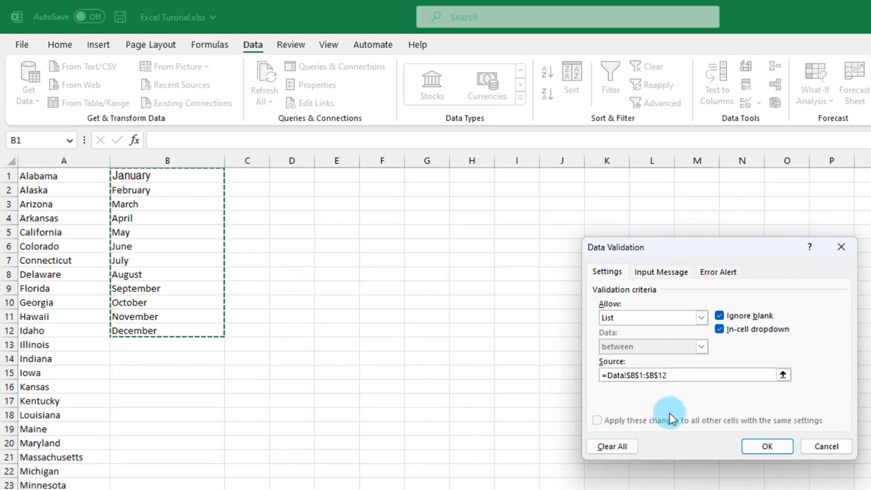
Apply E5's month list, choose June from it, and move to E6
{"action": "left_click", "coordinate": [753, 452]}
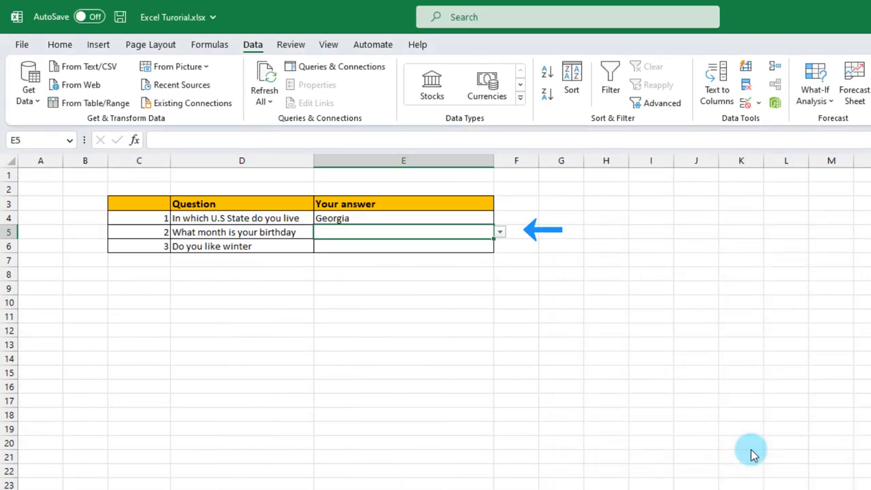
{"action": "left_click", "coordinate": [501, 232]}
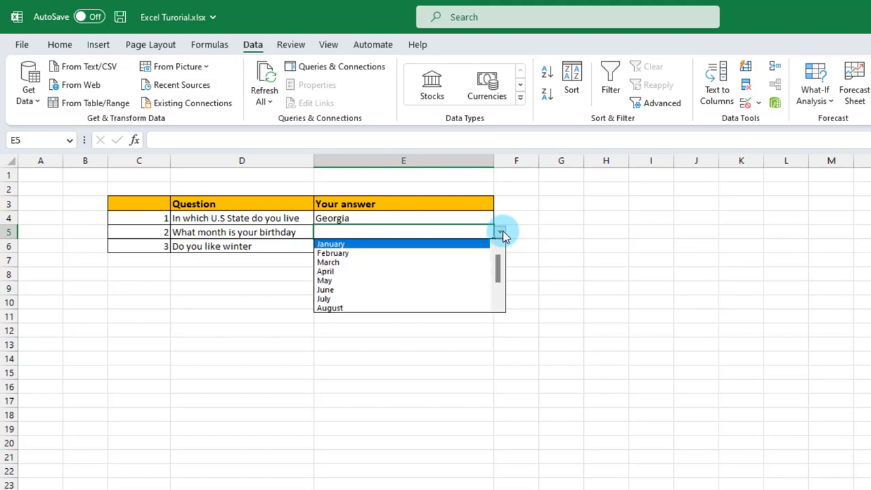
{"action": "left_click_drag", "start_coordinate": [500, 269], "coordinate": [449, 247]}
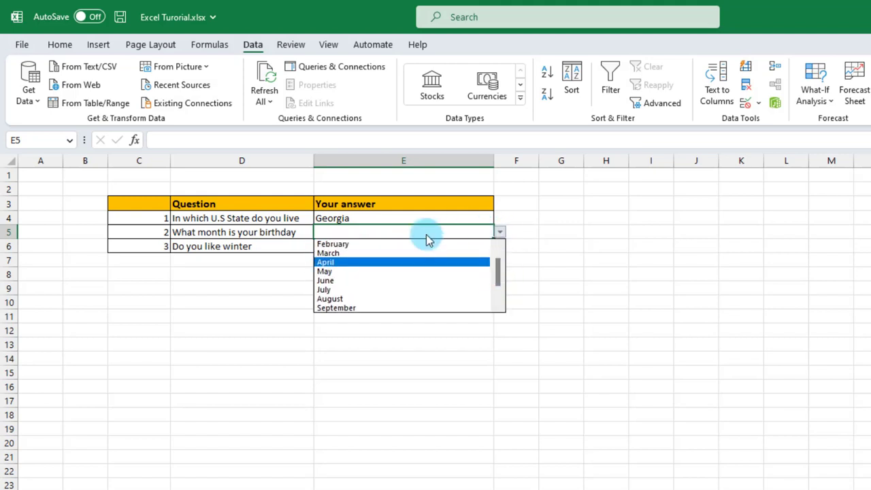
{"action": "left_click", "coordinate": [333, 280]}
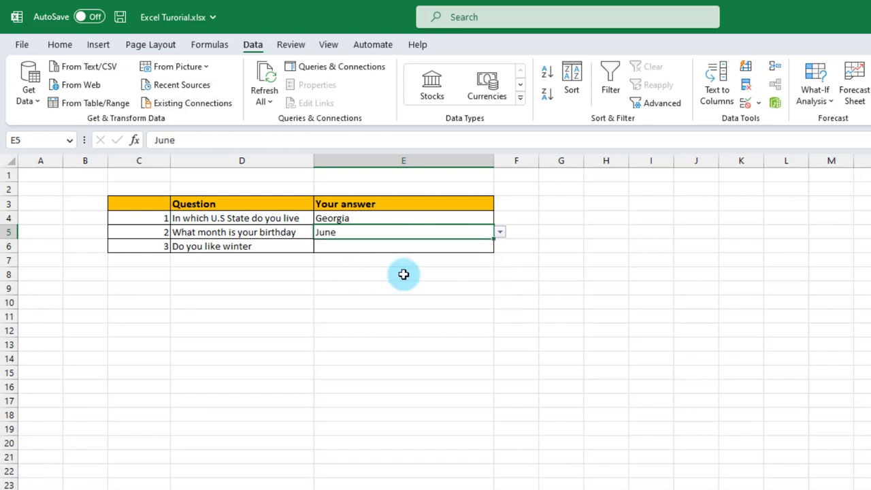
{"action": "left_click", "coordinate": [340, 247]}
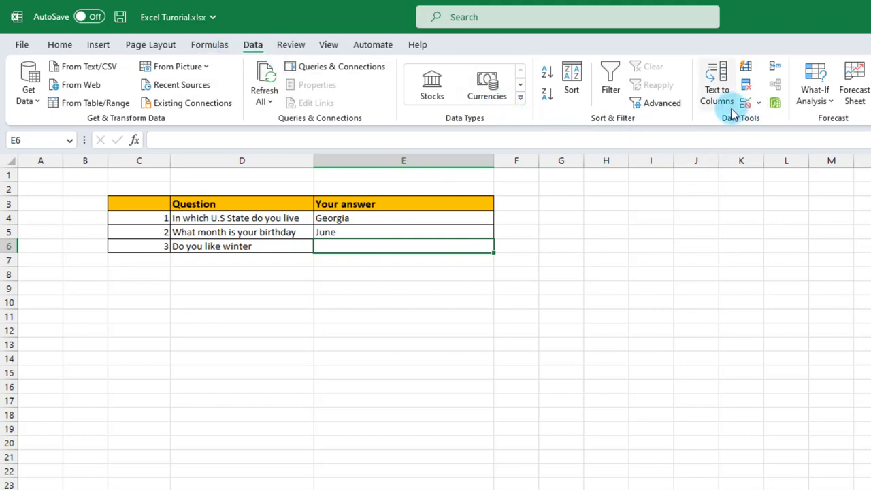
Give E6 a List validation whose source is typed as 'Yes, No'
{"action": "left_click", "coordinate": [760, 104]}
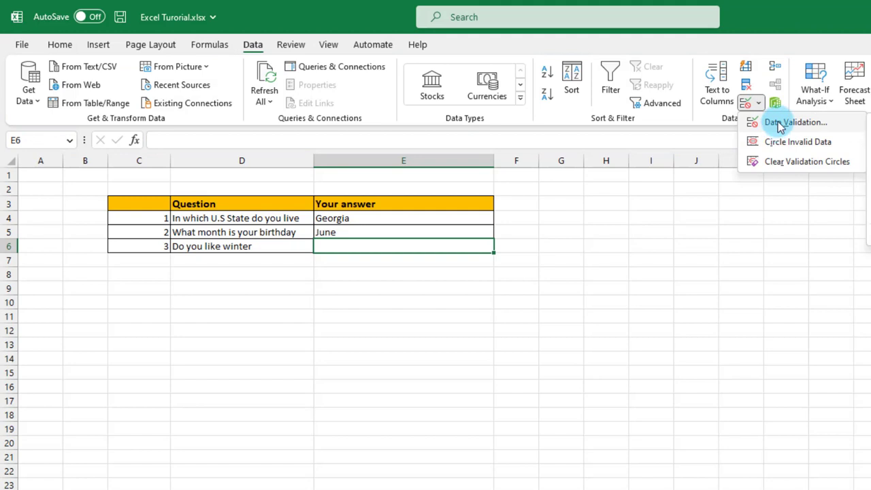
{"action": "left_click", "coordinate": [781, 126]}
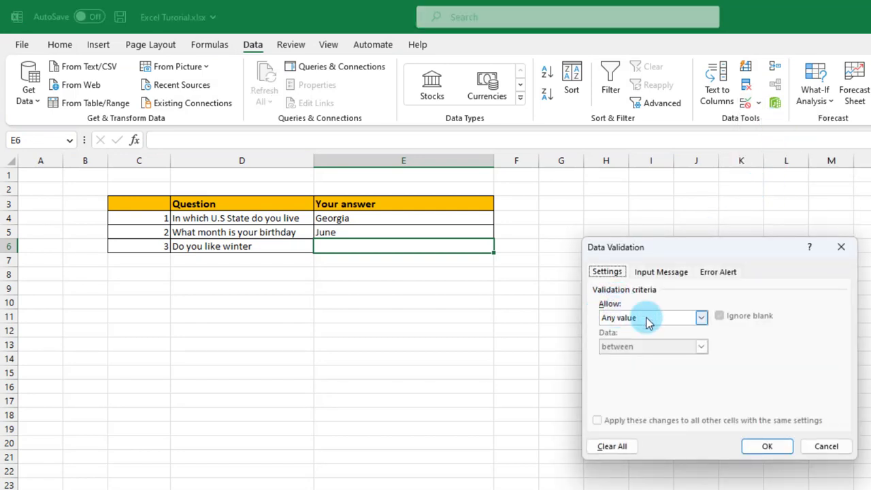
{"action": "left_click", "coordinate": [700, 318]}
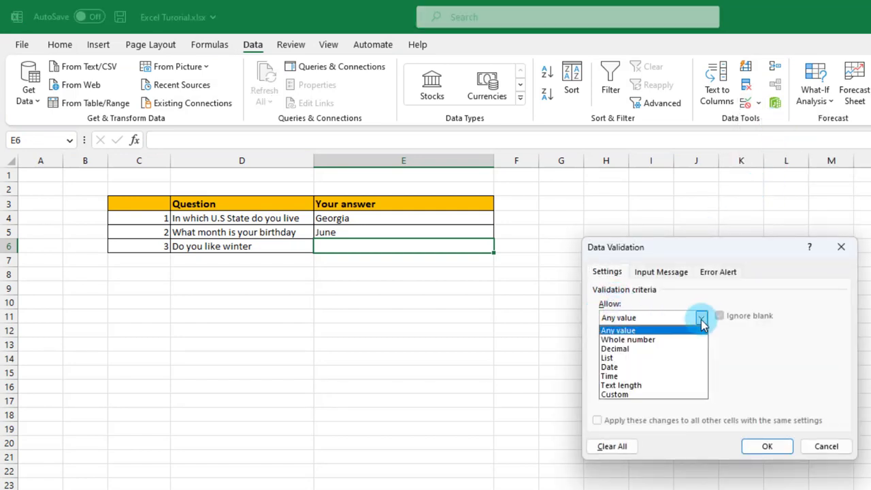
{"action": "left_click", "coordinate": [631, 359]}
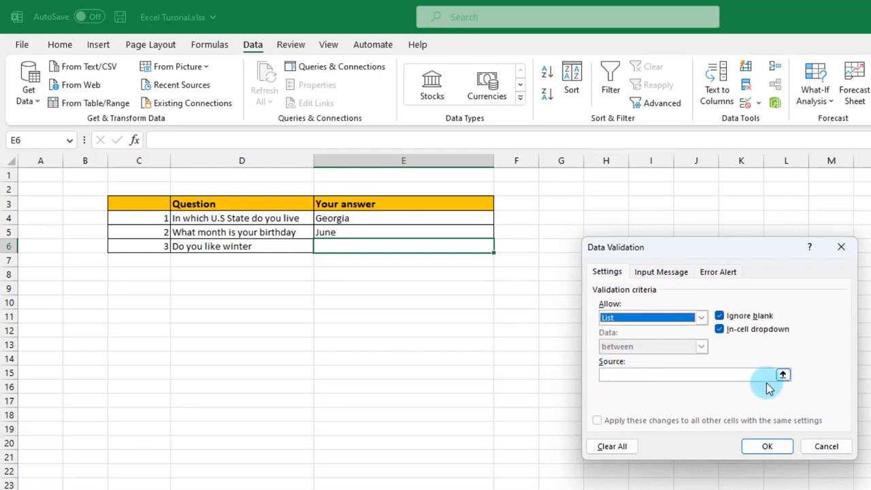
{"action": "left_click", "coordinate": [687, 374]}
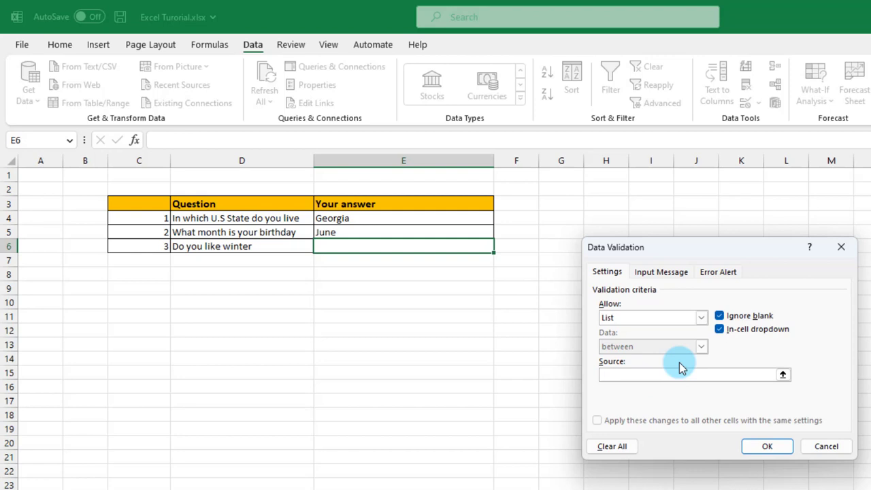
{"action": "type", "text": "es, No"}
{"action": "left_click", "coordinate": [767, 448]}
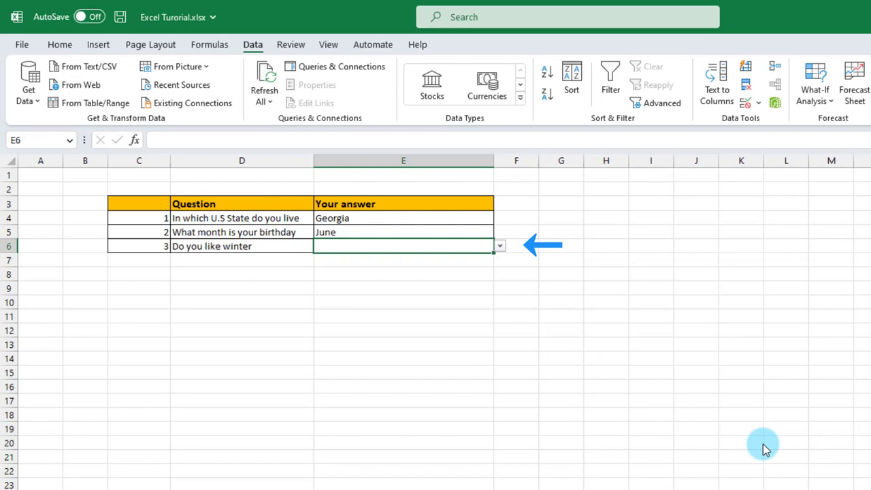
Choose No from E6's Yes/No drop-down, then return to E4
{"action": "left_click", "coordinate": [501, 246]}
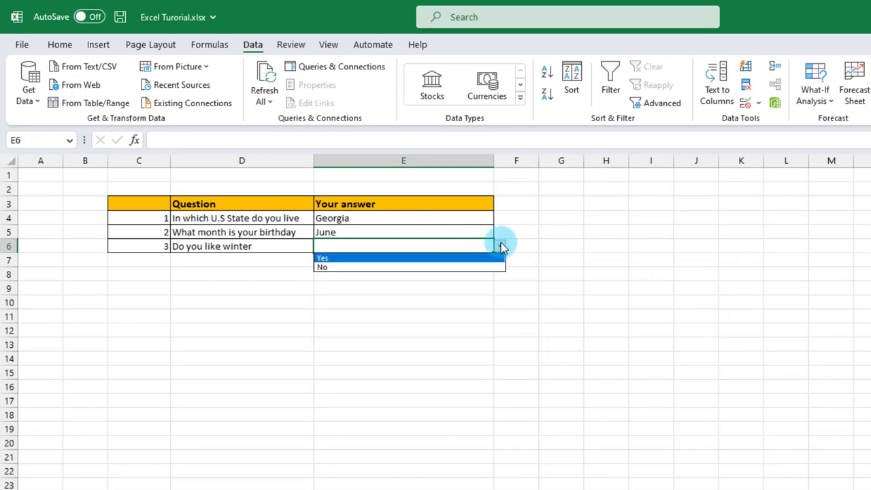
{"action": "left_click", "coordinate": [402, 266]}
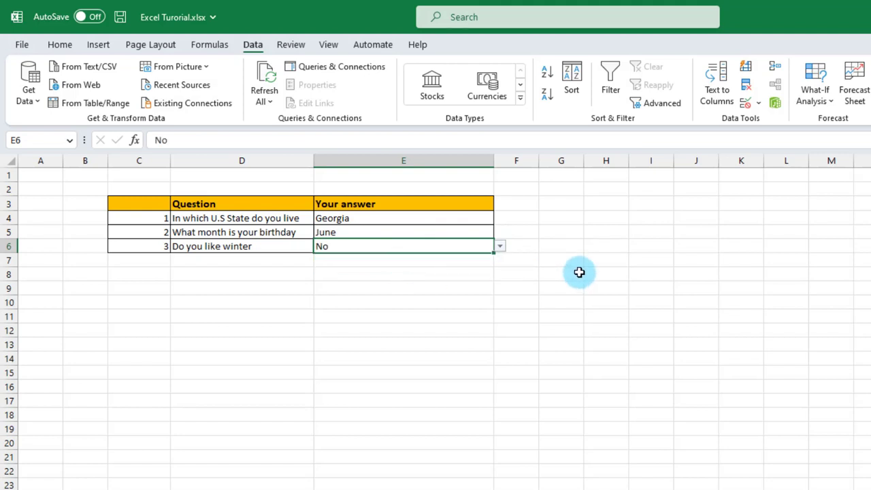
{"action": "left_click", "coordinate": [476, 220]}
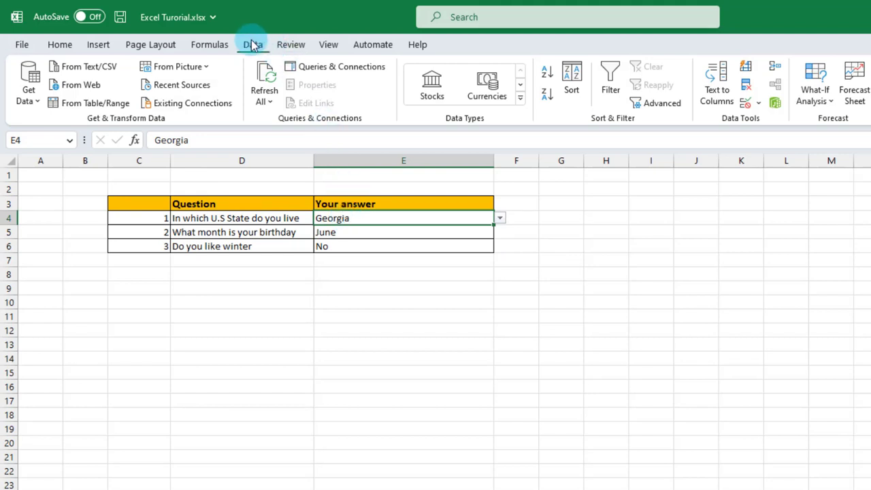
{"action": "left_click", "coordinate": [754, 104]}
{"action": "left_click", "coordinate": [790, 122]}
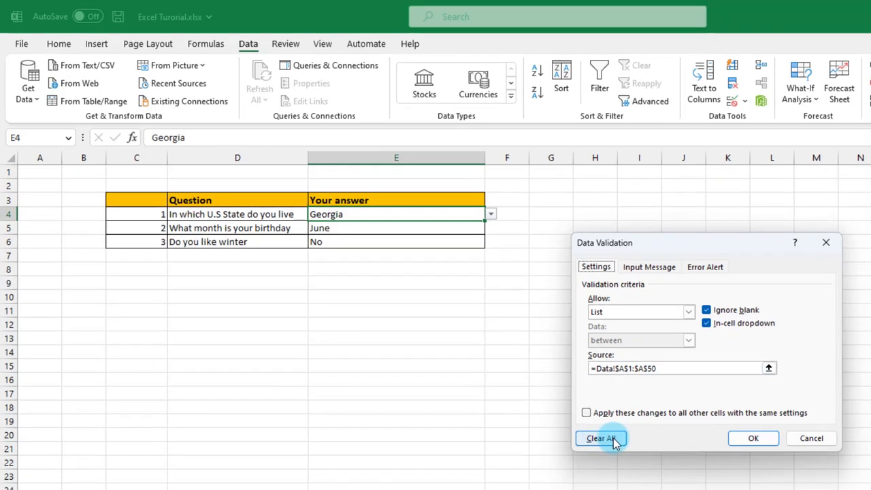
{"action": "key", "text": "Escape"}
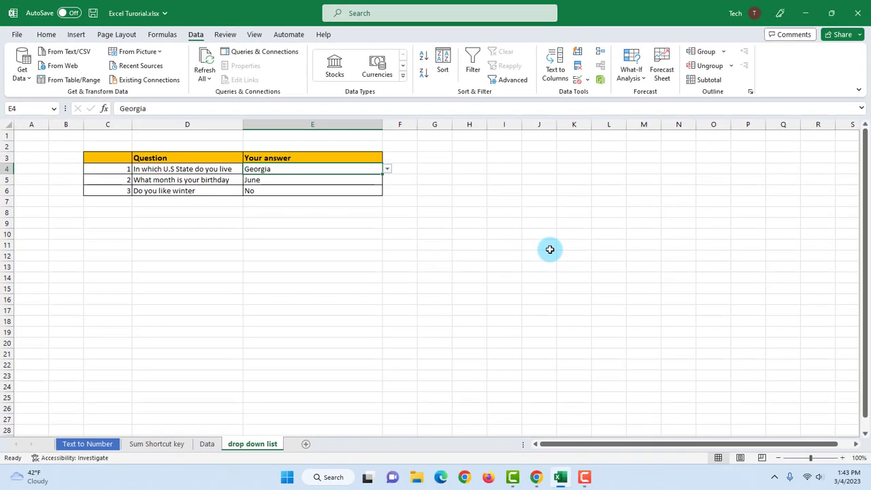